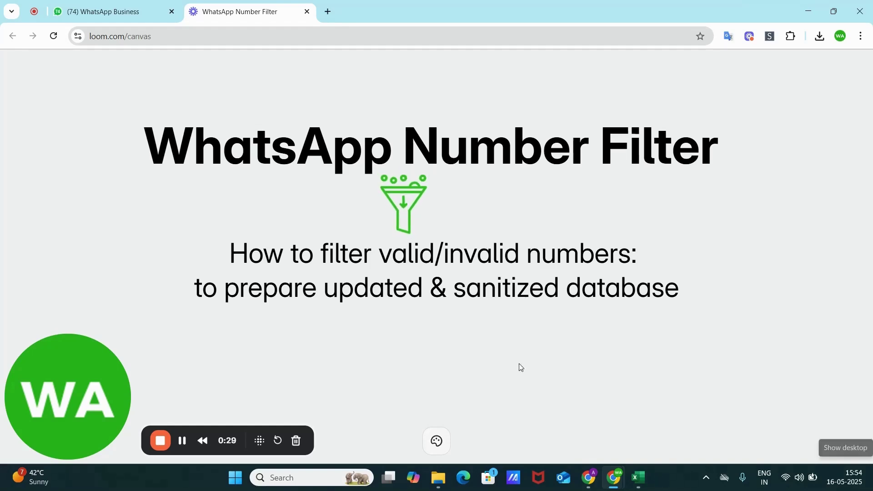
Step: Go to the WhatsApp Web tab and bring up the WASender extension panel
left_click(102, 11)
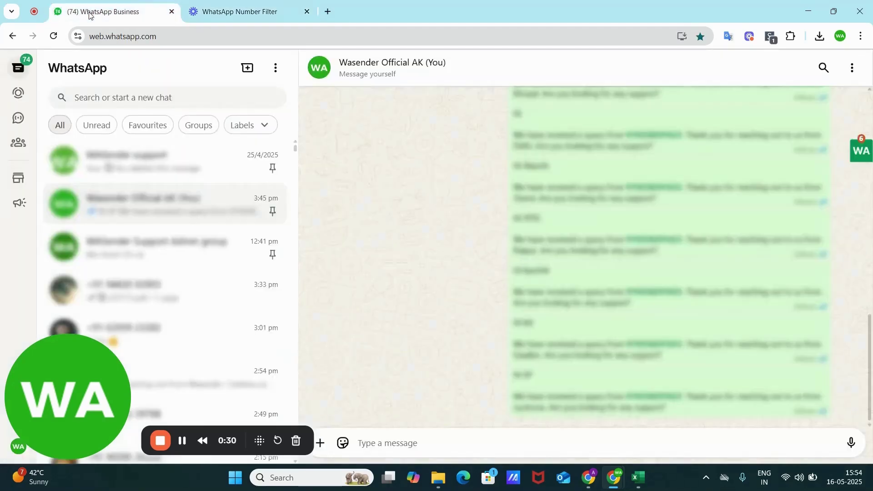
left_click(861, 150)
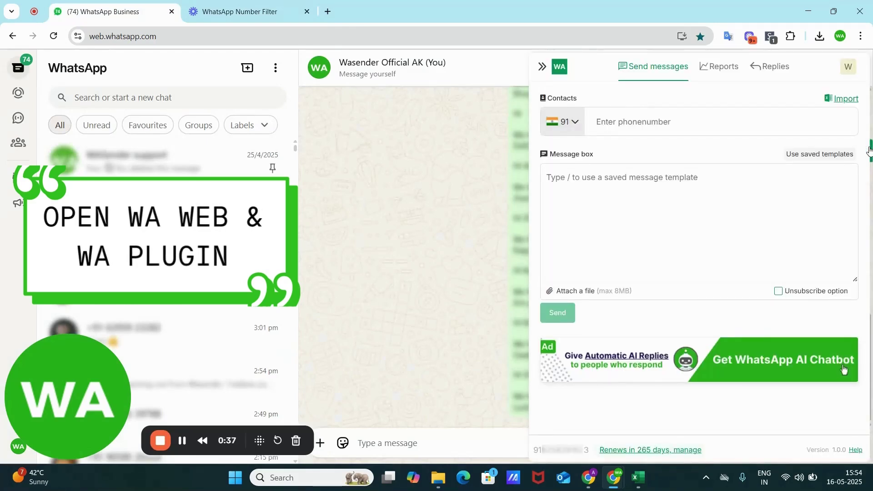
Step: Import test_wasender.xlsx from Downloads, loading nine contact numbers from rows 2 to 10
left_click(841, 99)
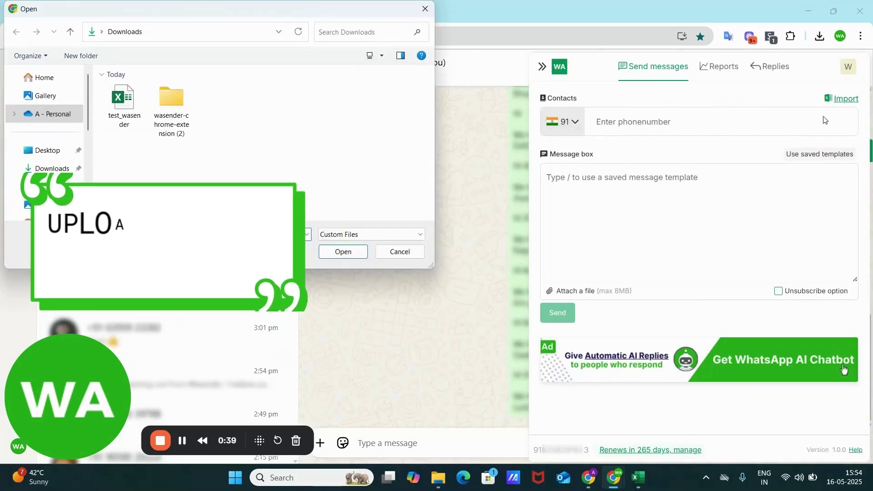
double_click(125, 121)
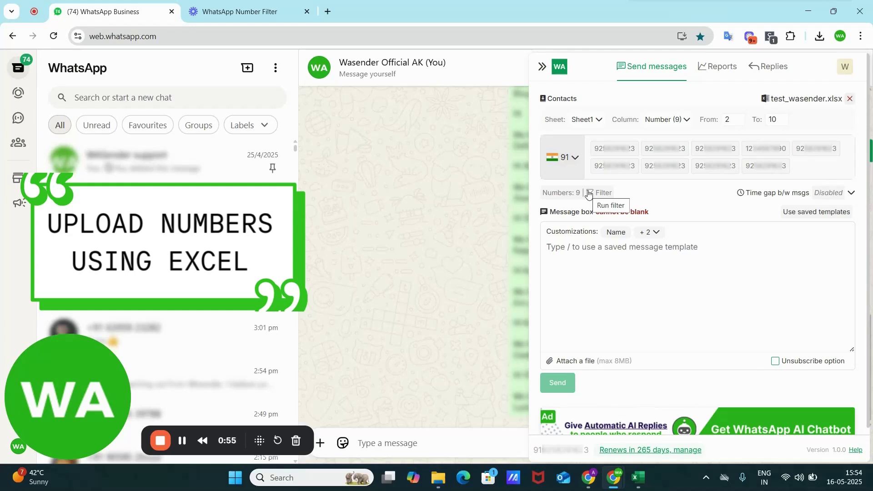
Step: Filter the nine imported numbers for WhatsApp: 9 total, 8 sent, 1 unavailable
left_click(588, 195)
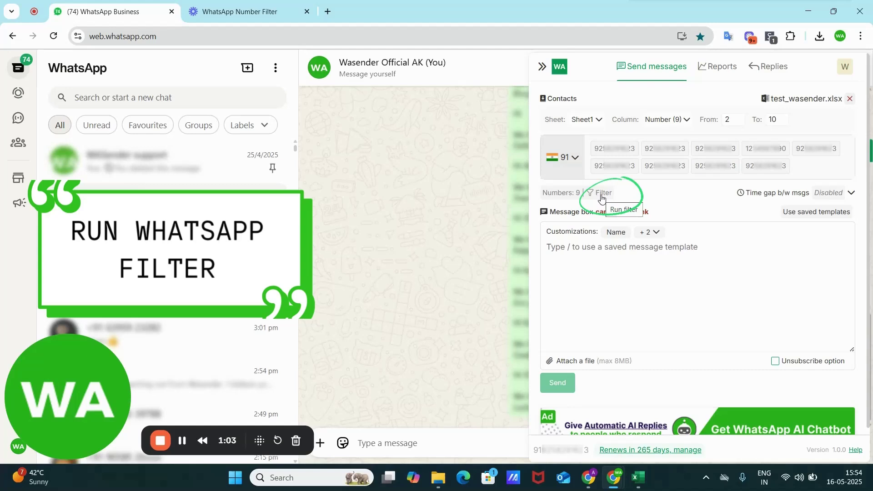
left_click(601, 199)
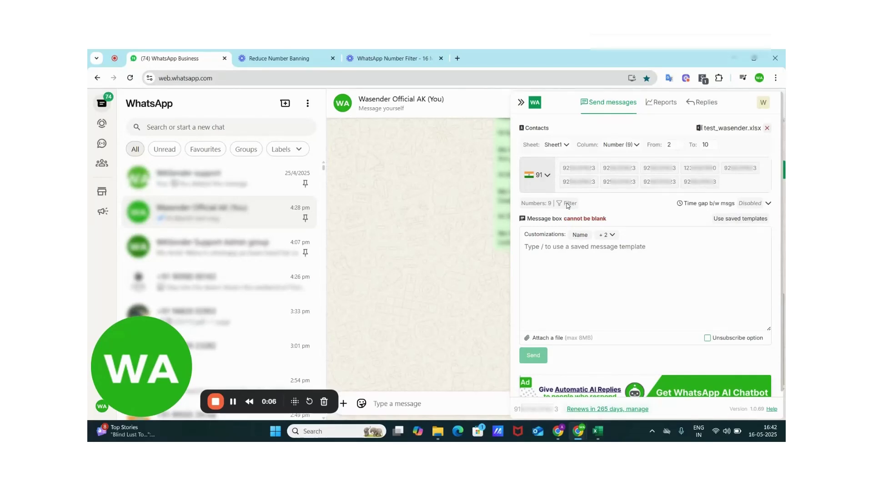
Step: Inspect the CP44 report's eight valid and one invalid numbers, then go back to Past Campaigns
left_click(673, 107)
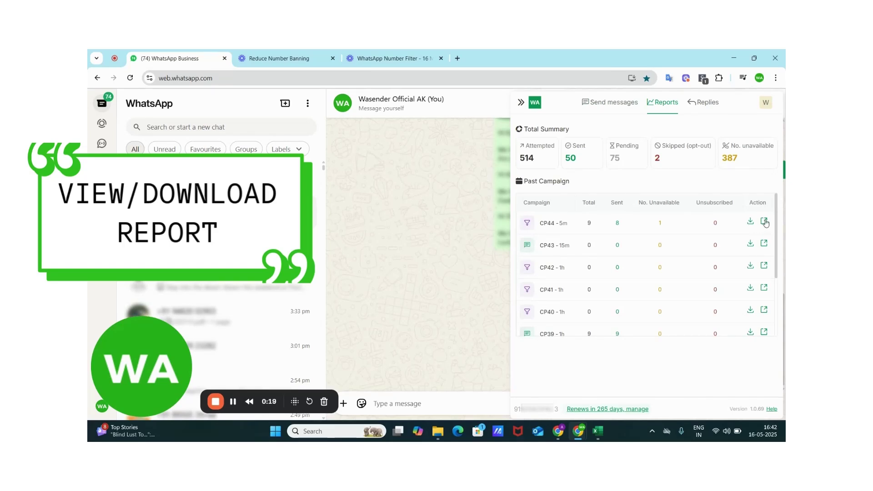
left_click(765, 222)
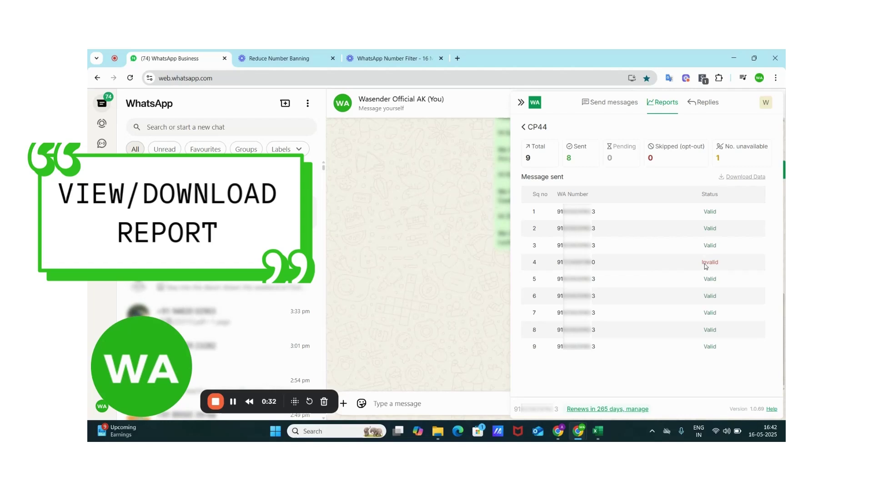
left_click(665, 104)
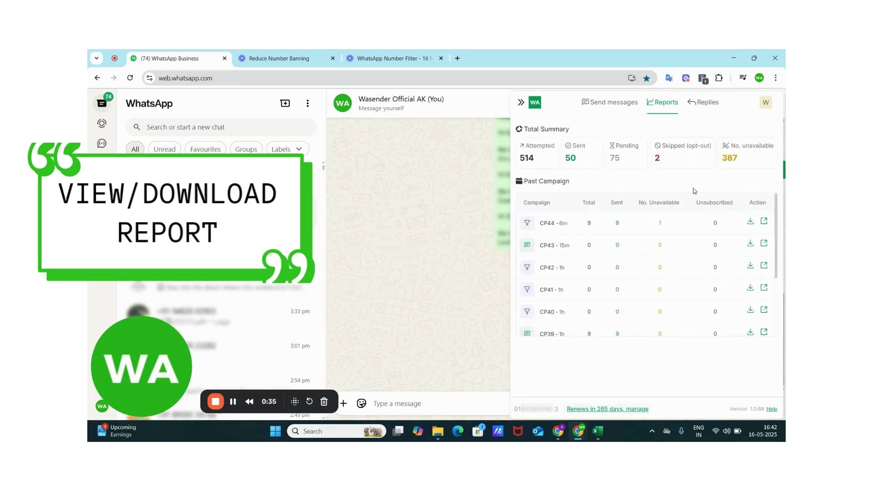
Step: Download CP44's report as whatsapp-numbers-filter-reports.xls and open it in Excel
left_click(747, 222)
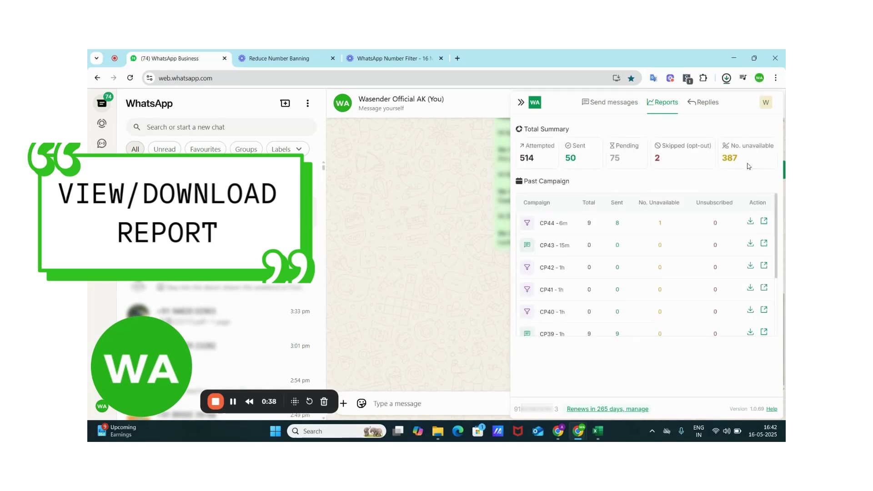
left_click(727, 78)
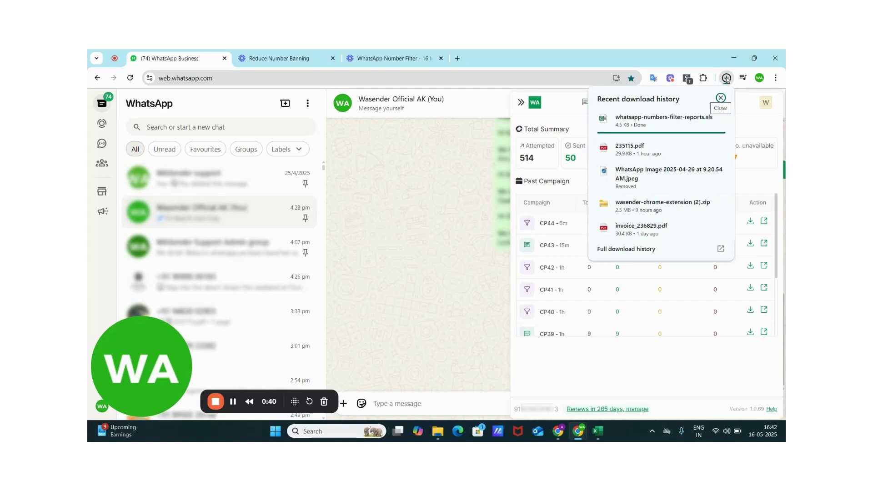
left_click(719, 119)
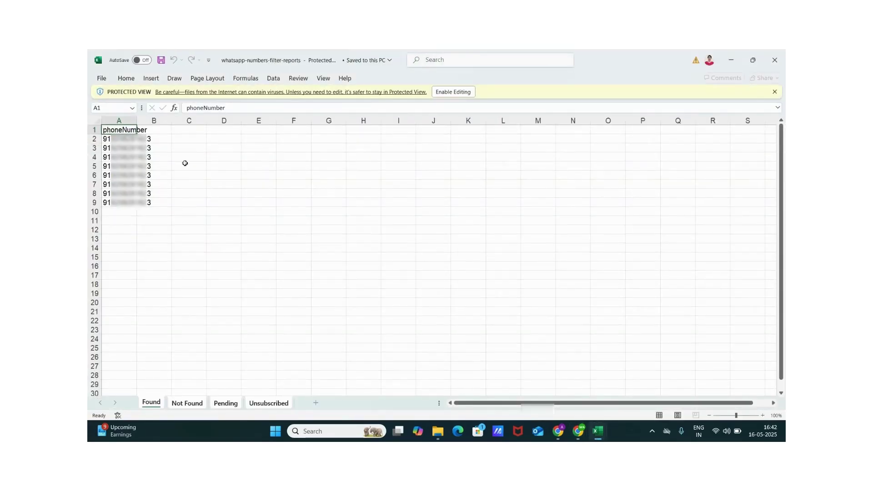
Step: Widen column A, check the invalid number in Not Found cell A2, then return to Chrome
left_click_drag(137, 121, 160, 121)
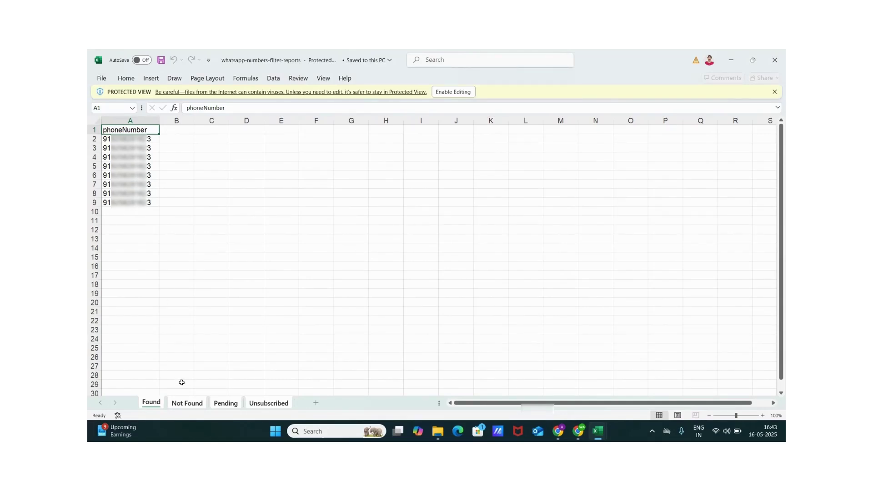
left_click(187, 404)
left_click(135, 142)
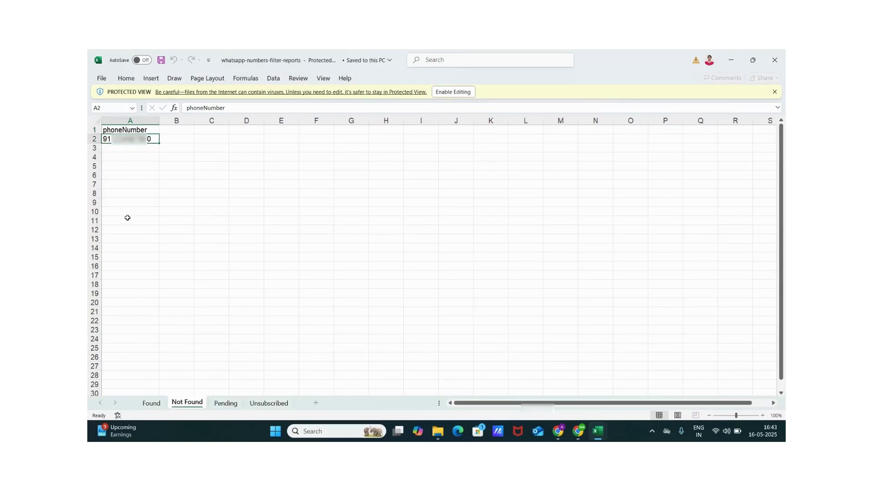
mouse_move(577, 431)
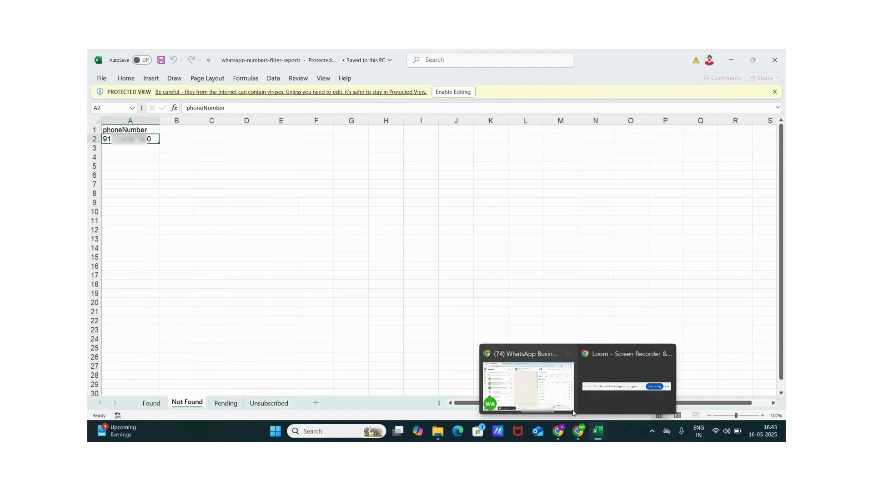
left_click(542, 385)
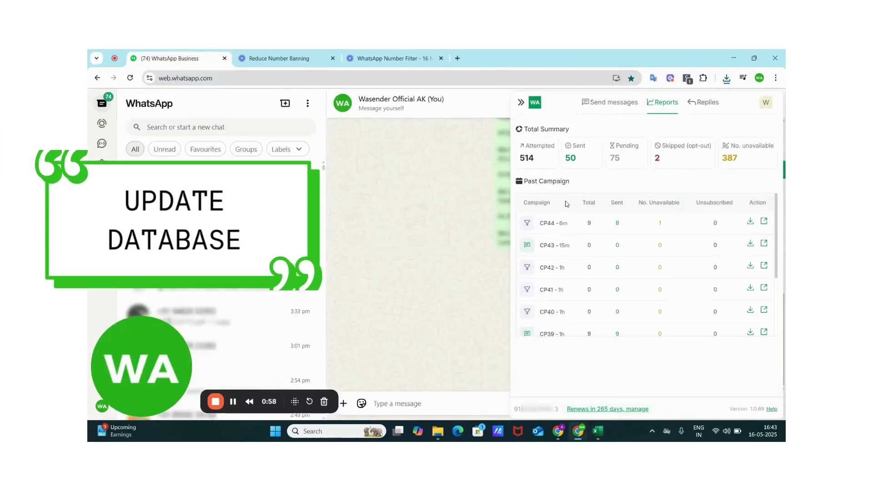
Step: Collapse the WASender side panel to show the plain WhatsApp Web chat
left_click(519, 102)
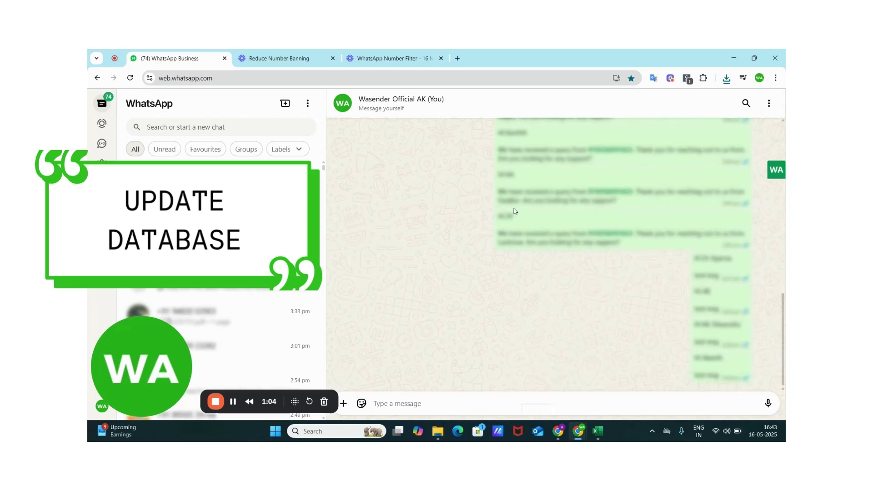